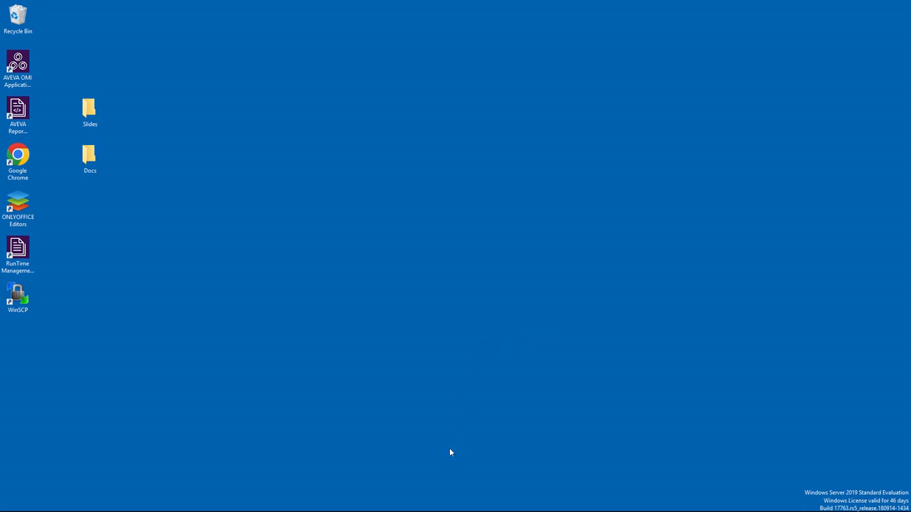
Open AVEVA Insight Publisher to view its start options, and close it
mouse_move(429, 511)
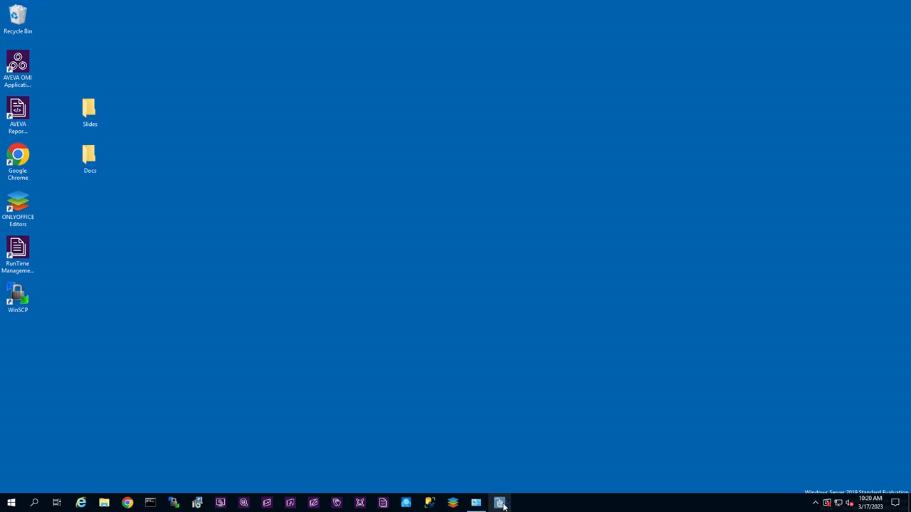
click(500, 504)
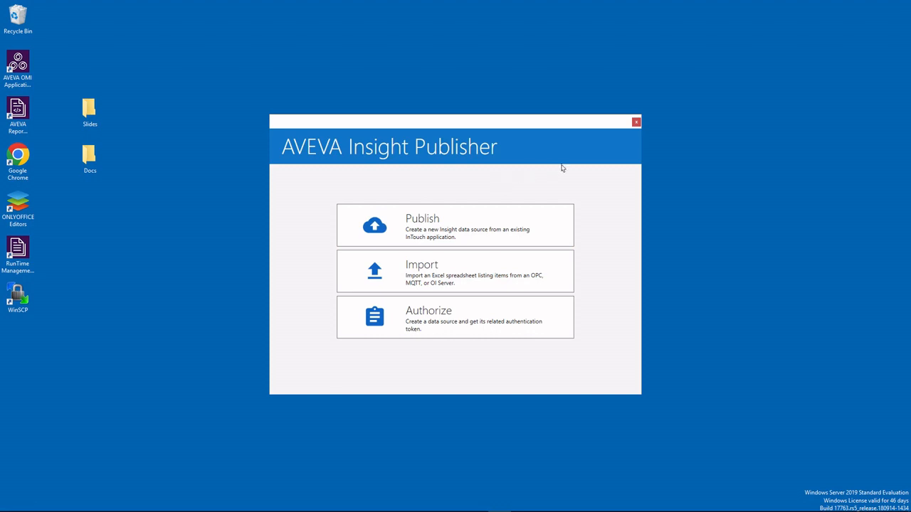
click(636, 123)
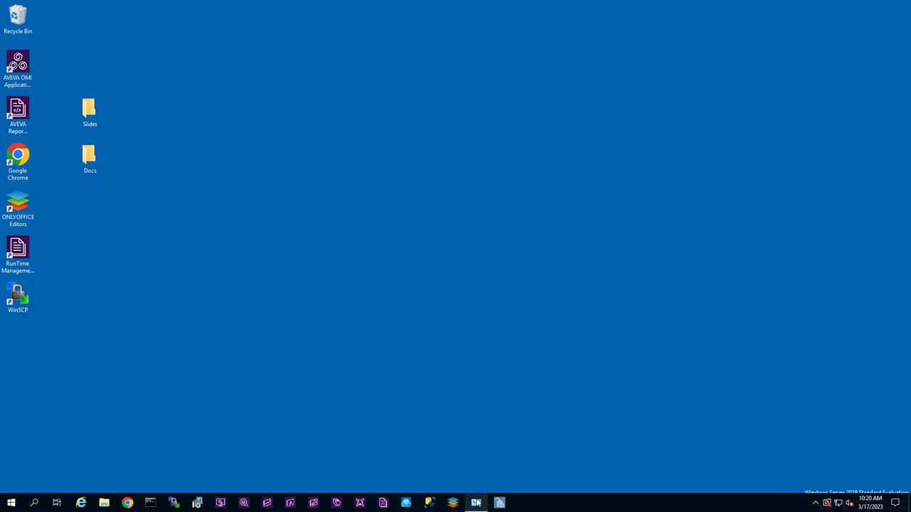
Uninstall InSightPublisher from Programs and Features using the installer's Remove option, and finish the wizard
click(477, 503)
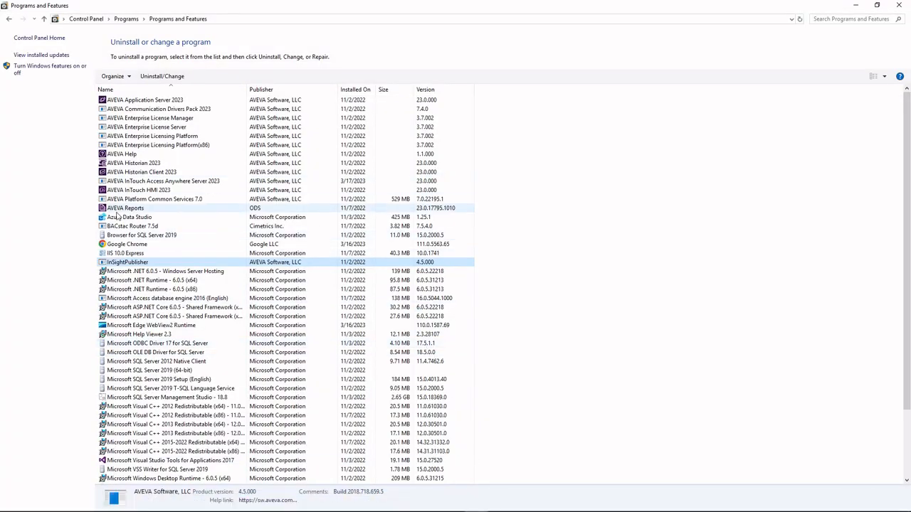
right_click(132, 263)
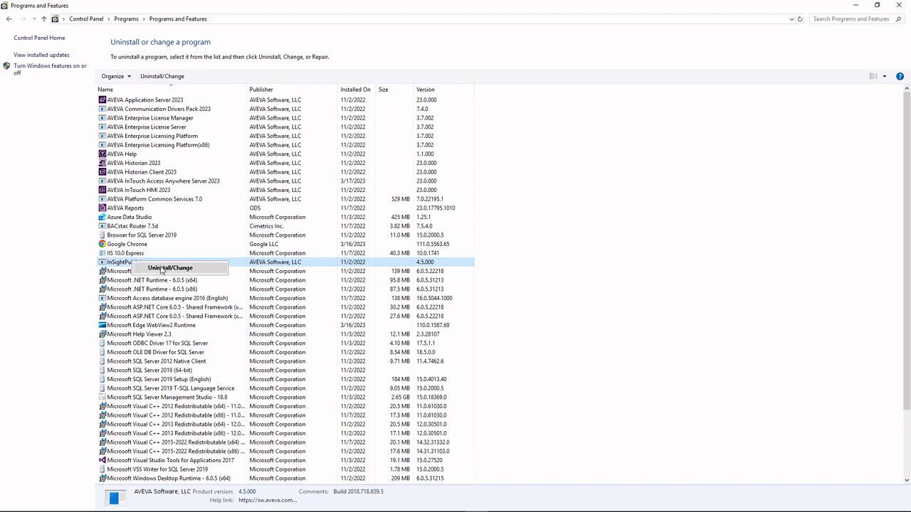
click(167, 268)
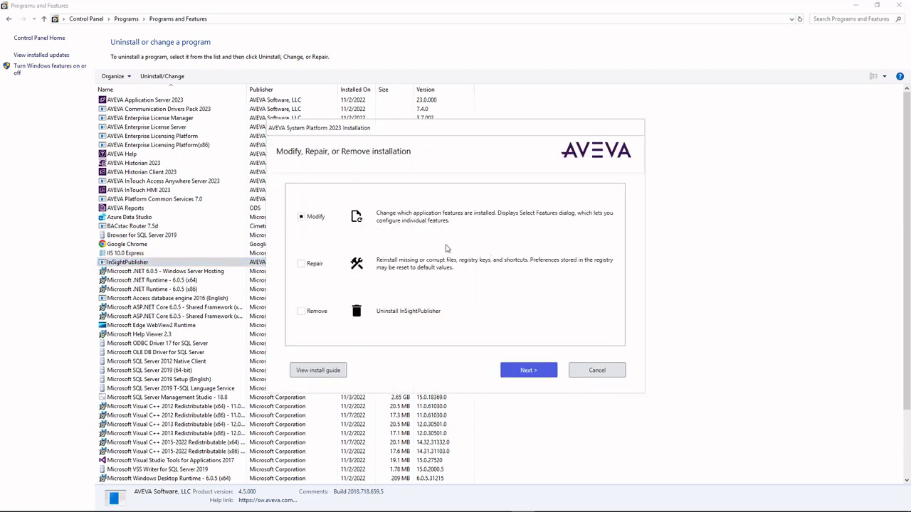
click(301, 312)
click(529, 372)
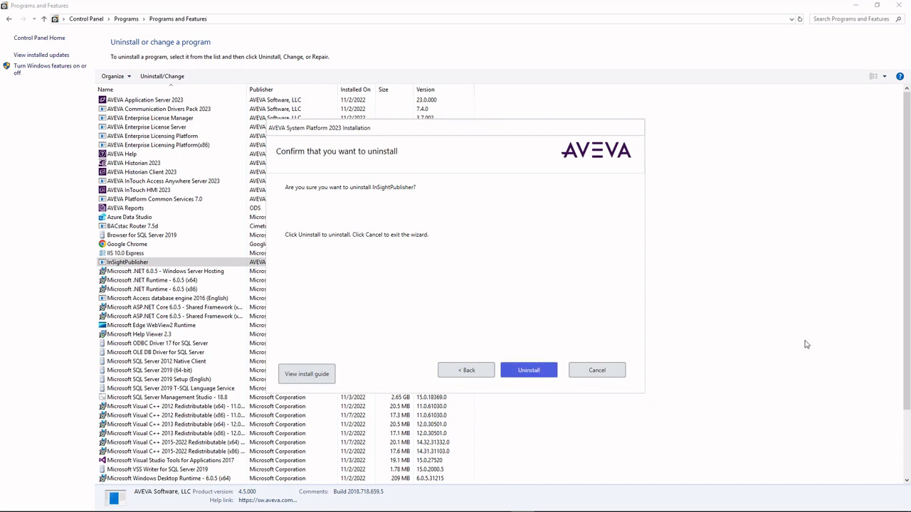
click(528, 376)
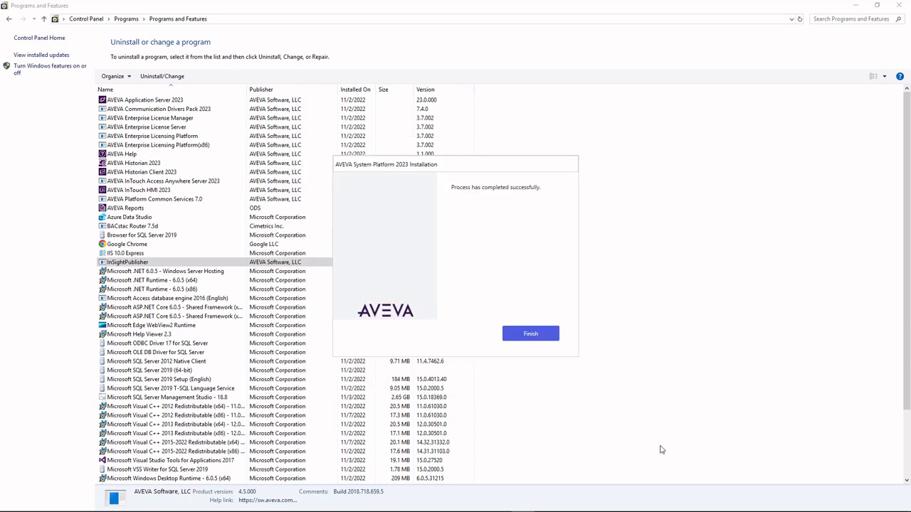
click(529, 336)
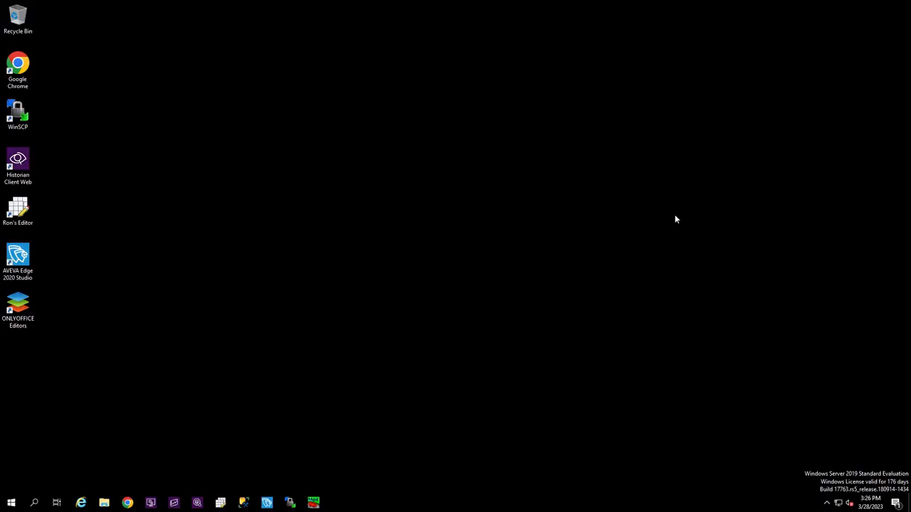
Open the Operations Control Management Console with elevated permission and show the replication status of Historian server AVEDGE2020R2
click(152, 503)
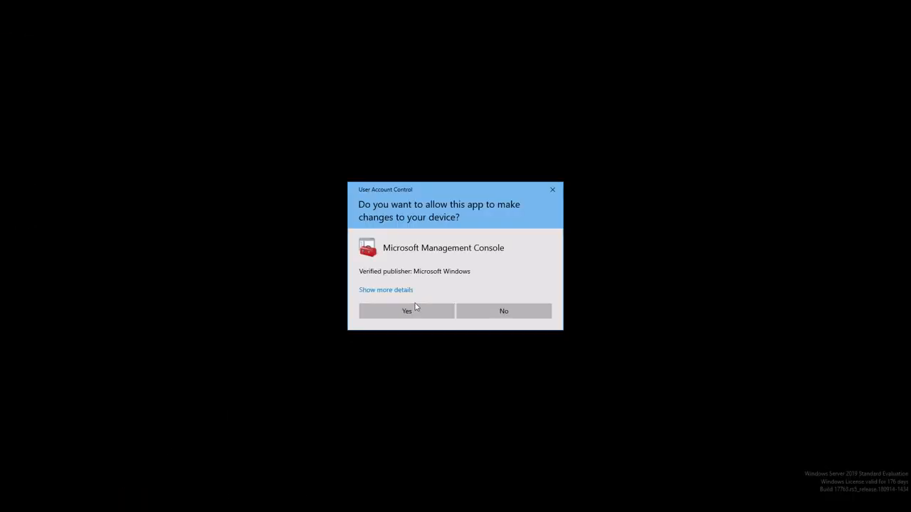
click(416, 308)
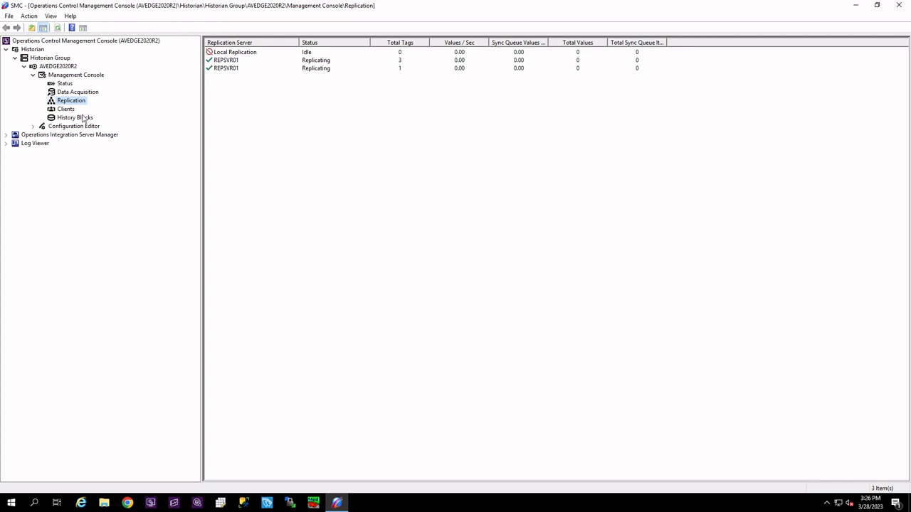
click(51, 67)
click(66, 100)
Expand the Configuration Editor's System Configuration down to the Replication schedules and servers
click(33, 126)
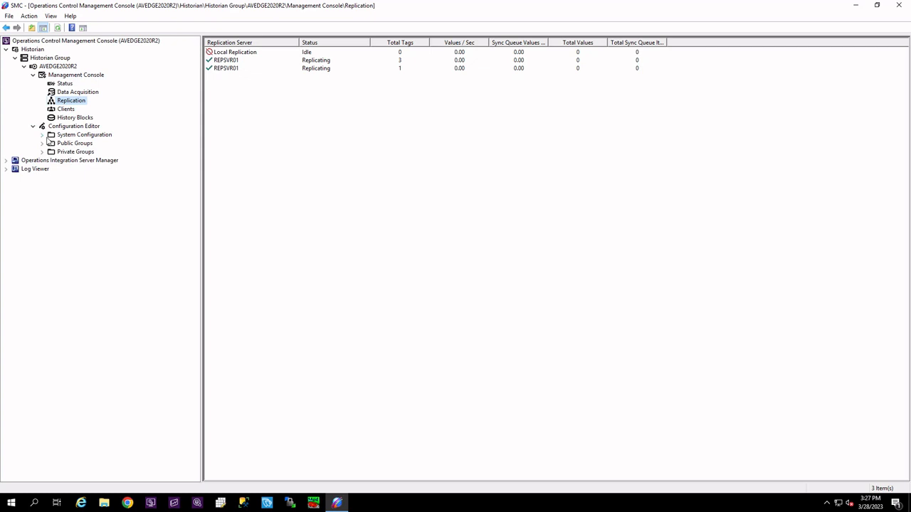
click(42, 135)
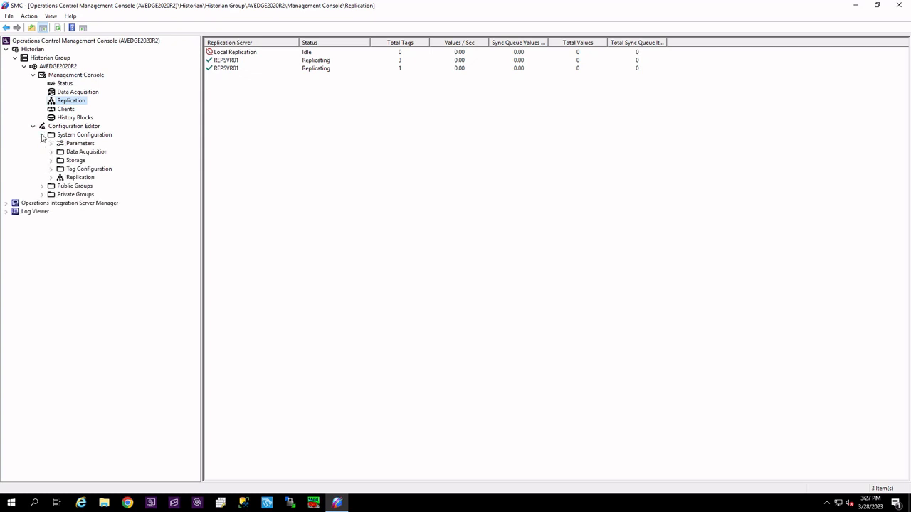
click(80, 178)
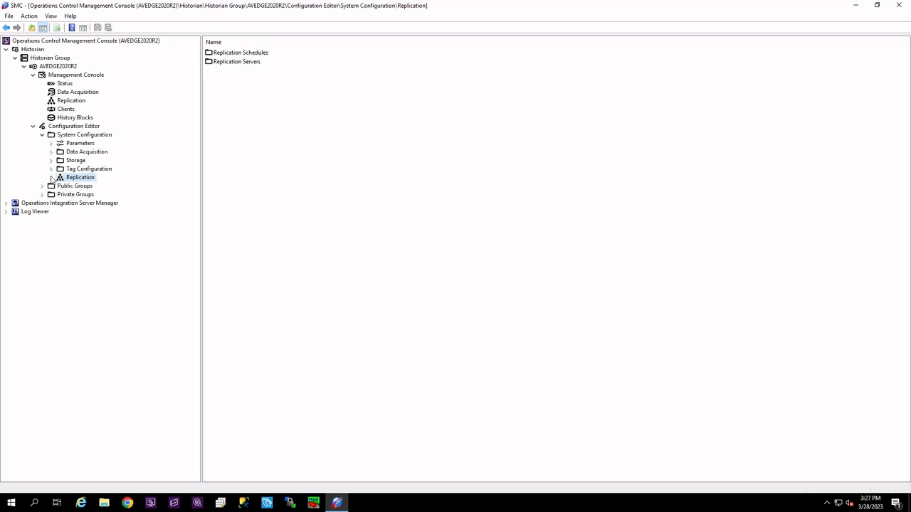
click(51, 177)
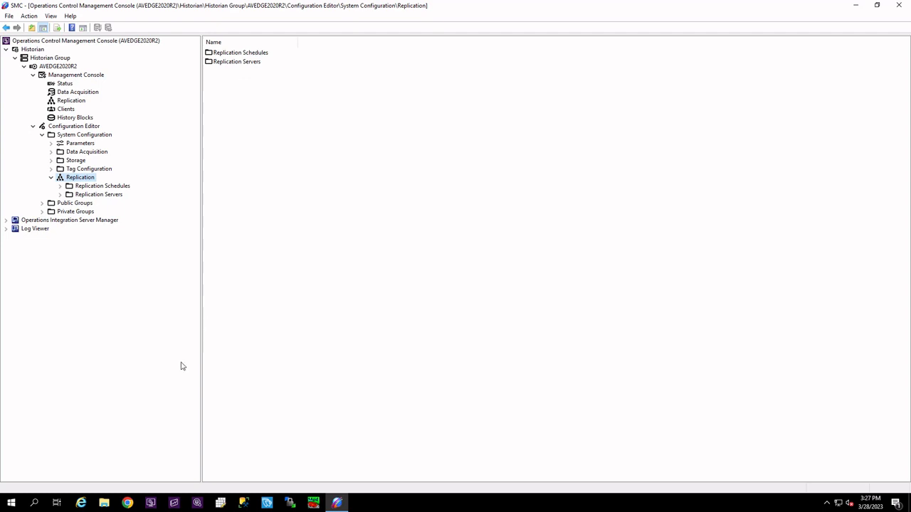
Switch to File Explorer, examine the store-forward folder C:\Historian\StoreForward\REPSVR01, and close the window
click(105, 503)
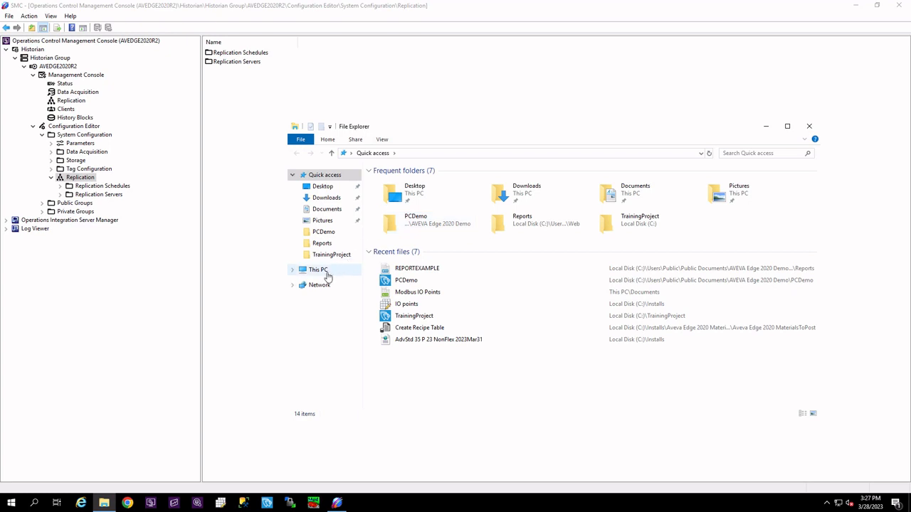
click(326, 274)
double_click(425, 277)
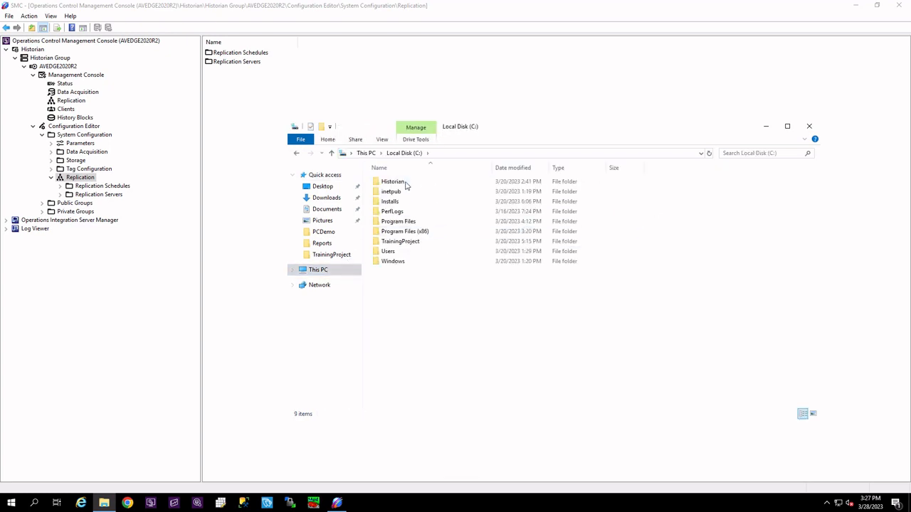
double_click(406, 183)
double_click(400, 211)
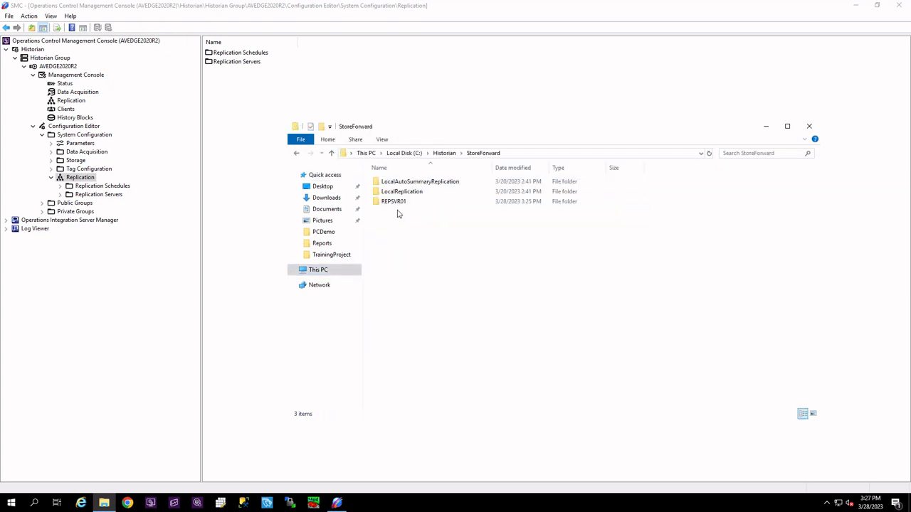
double_click(404, 203)
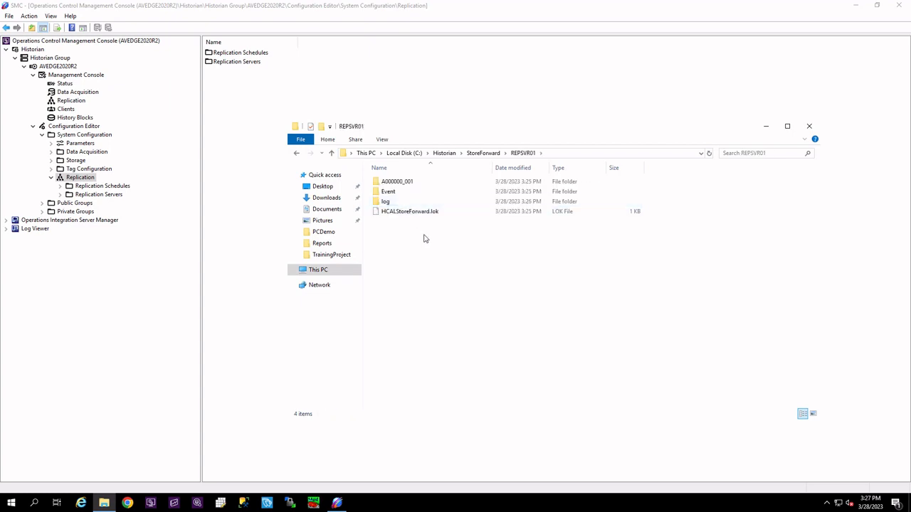
click(413, 191)
click(809, 126)
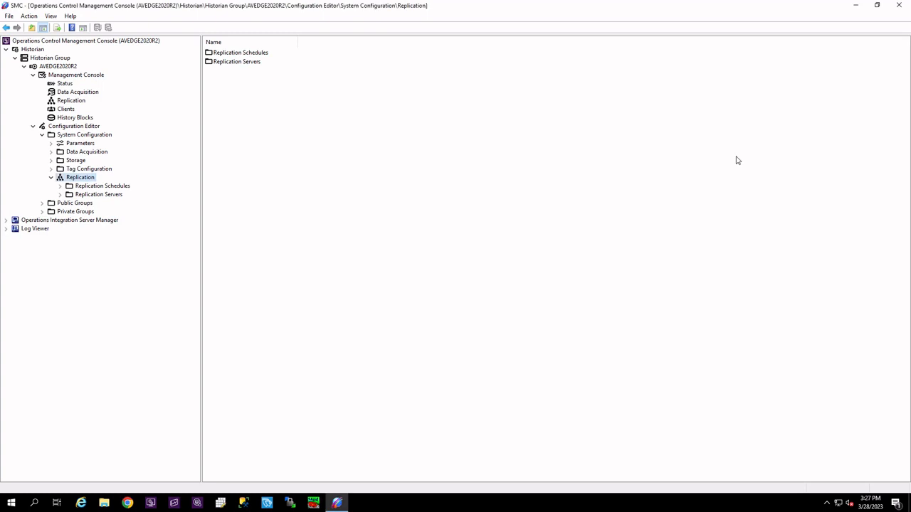
Examine replication server REPSVR01 in the configured servers and its entry in the Management Console's replication status
click(60, 195)
click(97, 211)
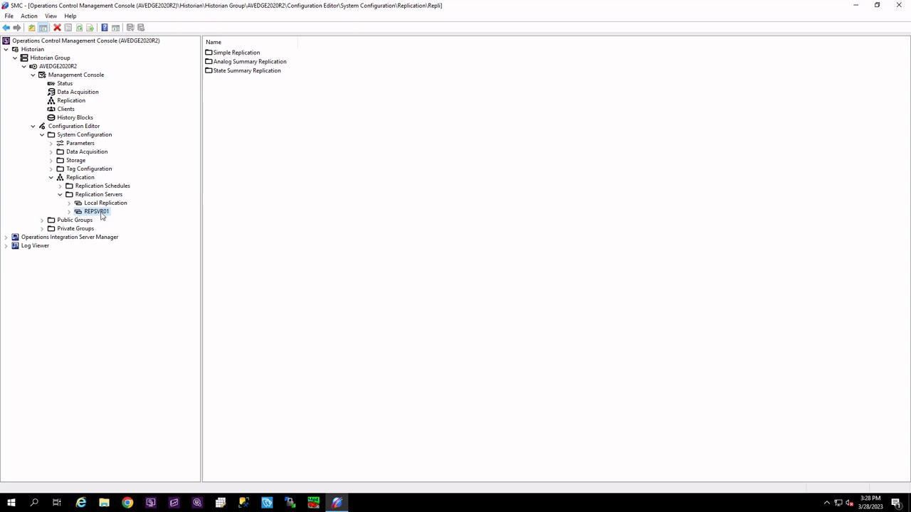
click(79, 102)
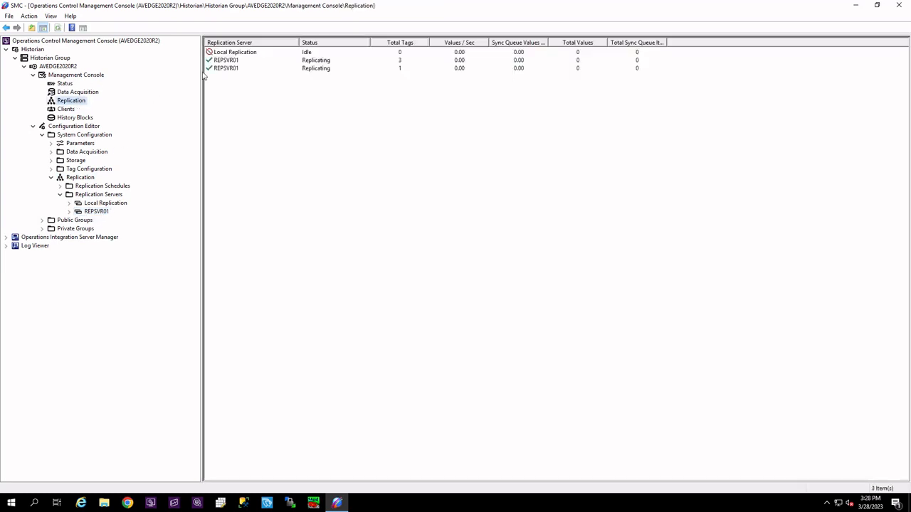
click(225, 61)
Delete all three replicated tags from the Simple Replication folder of replication server REPSVR01
click(91, 212)
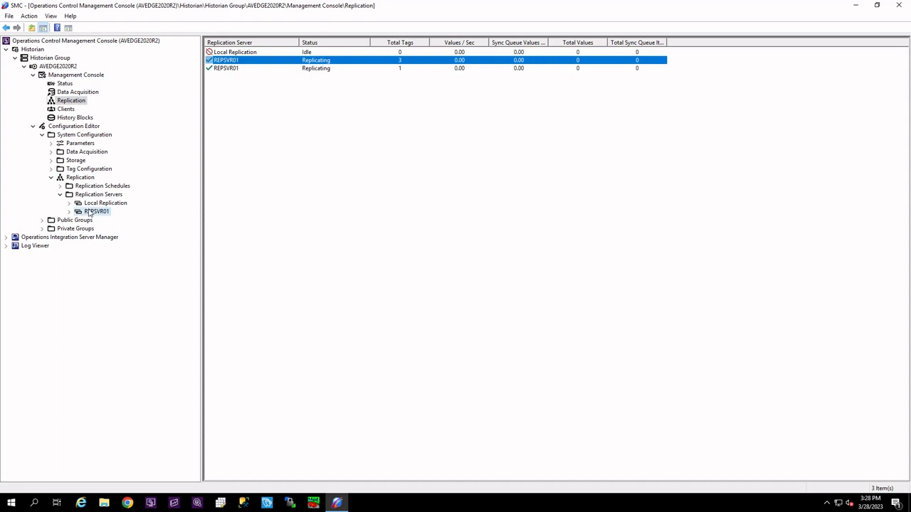
click(69, 211)
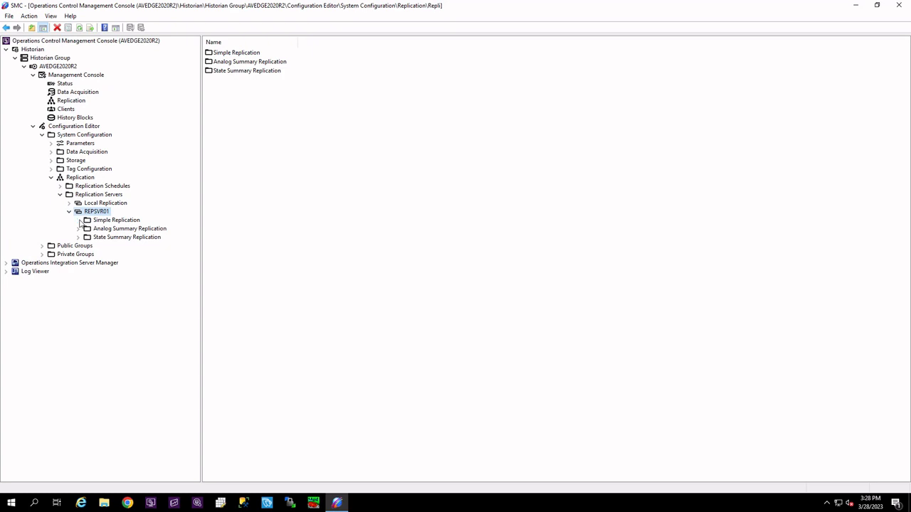
click(115, 222)
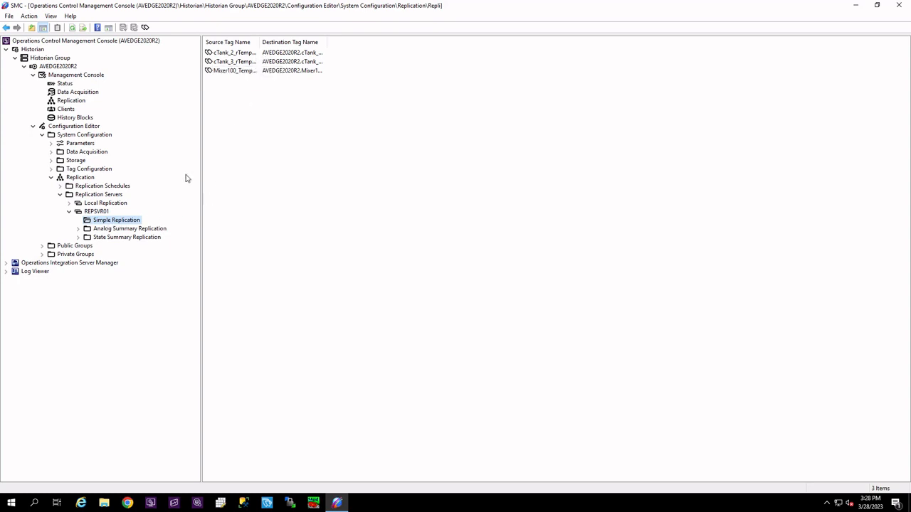
click(252, 54)
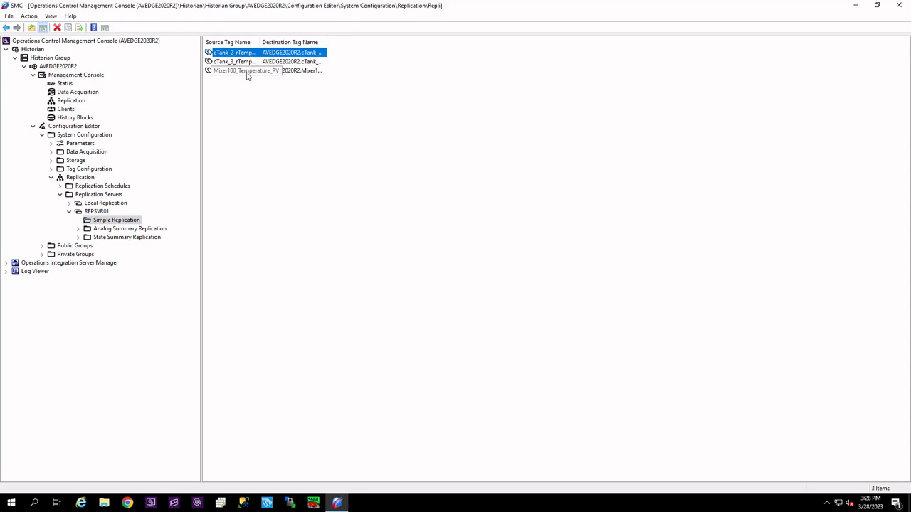
shift+click(237, 71)
right_click(238, 71)
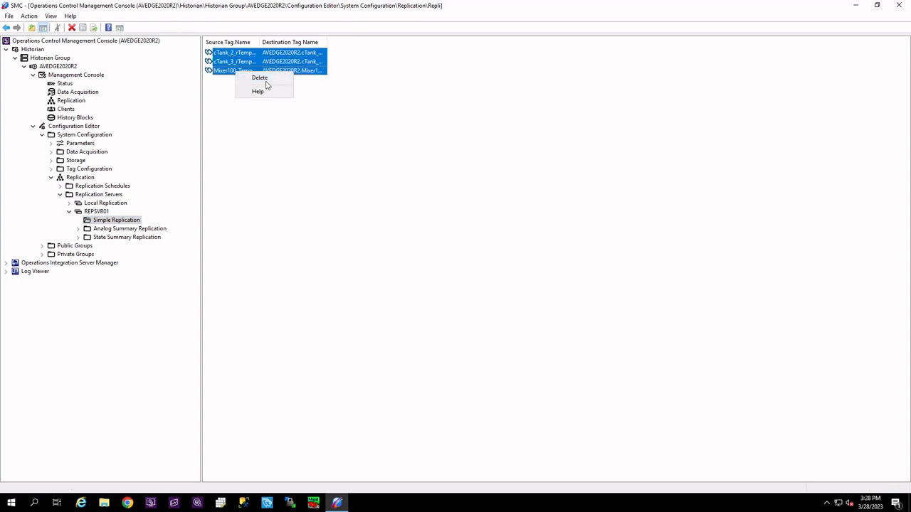
click(260, 79)
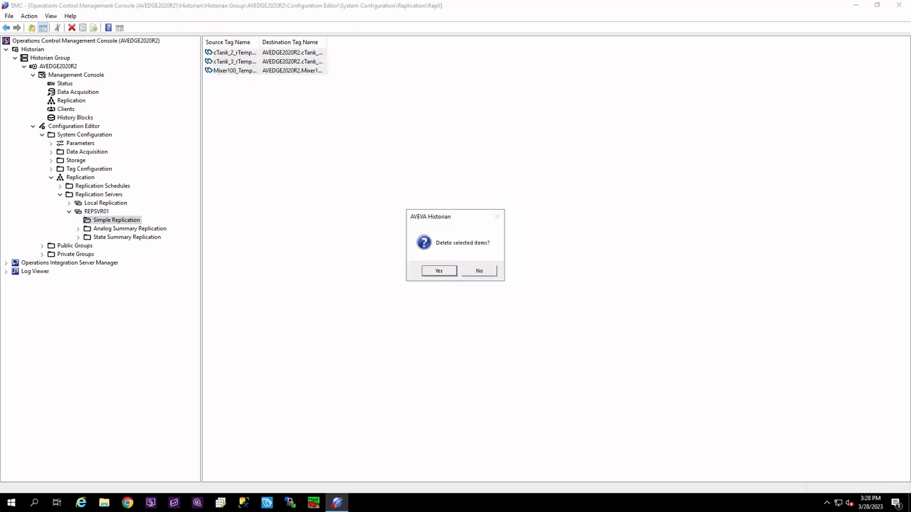
click(442, 272)
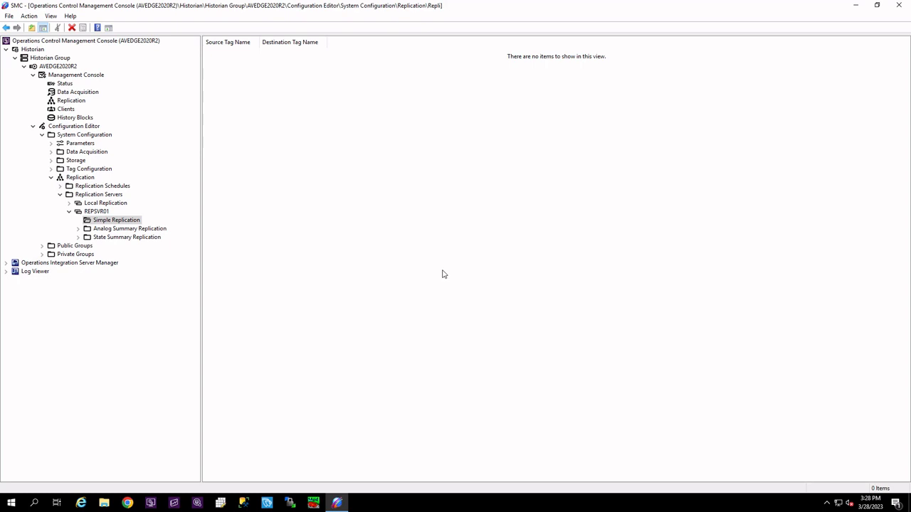
Delete the replication server REPSVR01 from the Historian configuration
click(97, 213)
right_click(97, 214)
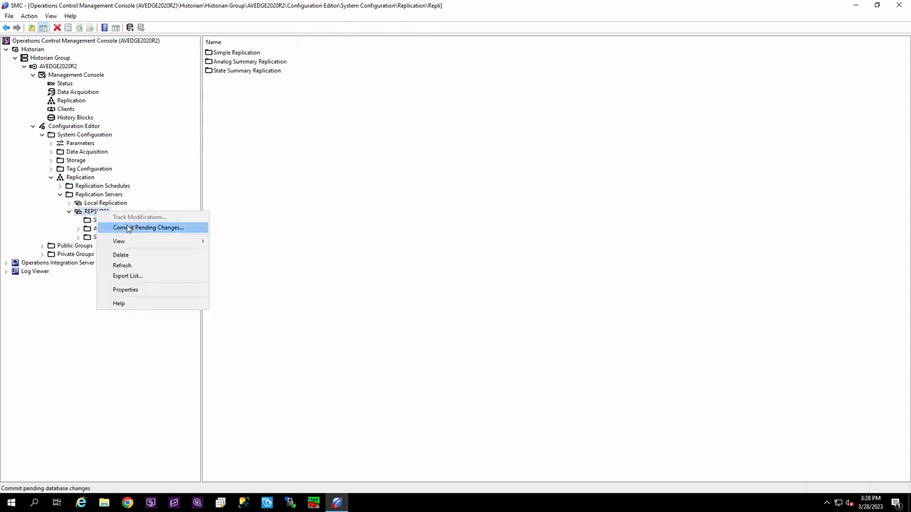
click(126, 258)
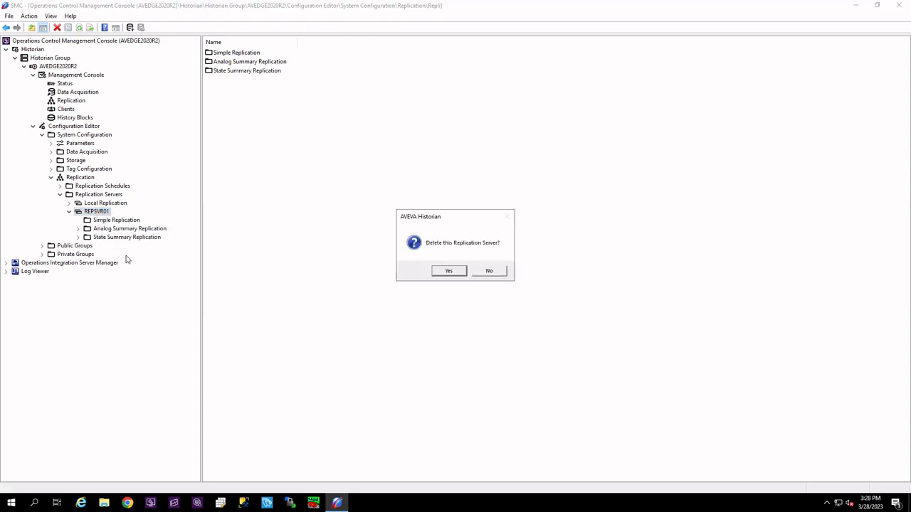
click(443, 273)
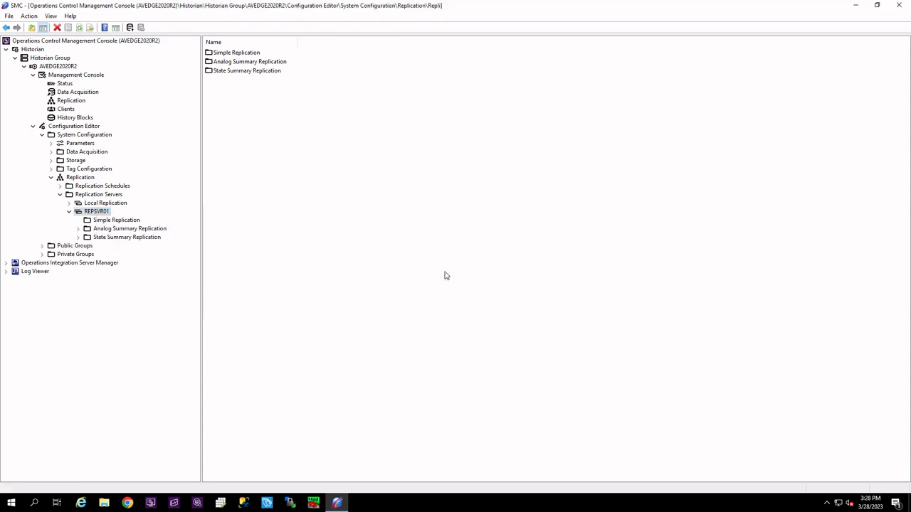
Commit the pending configuration changes for the replication servers to the Historian database
right_click(96, 194)
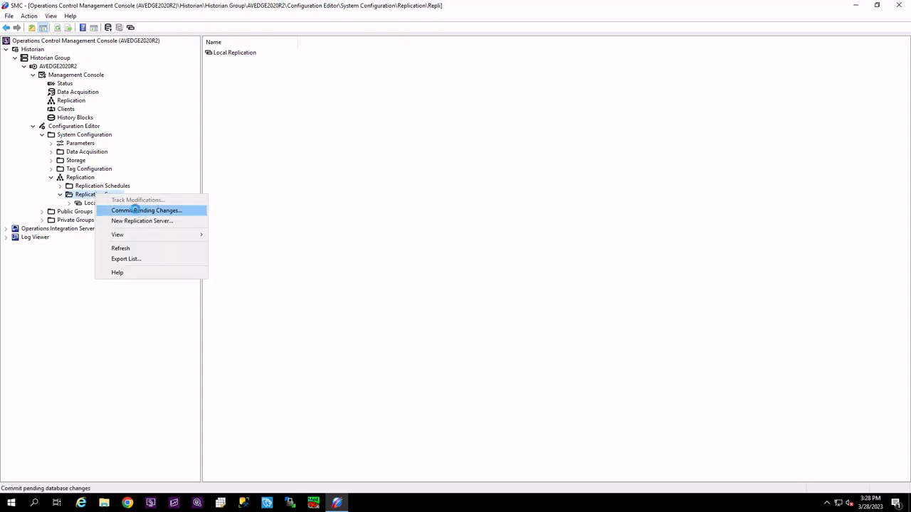
click(135, 210)
click(440, 292)
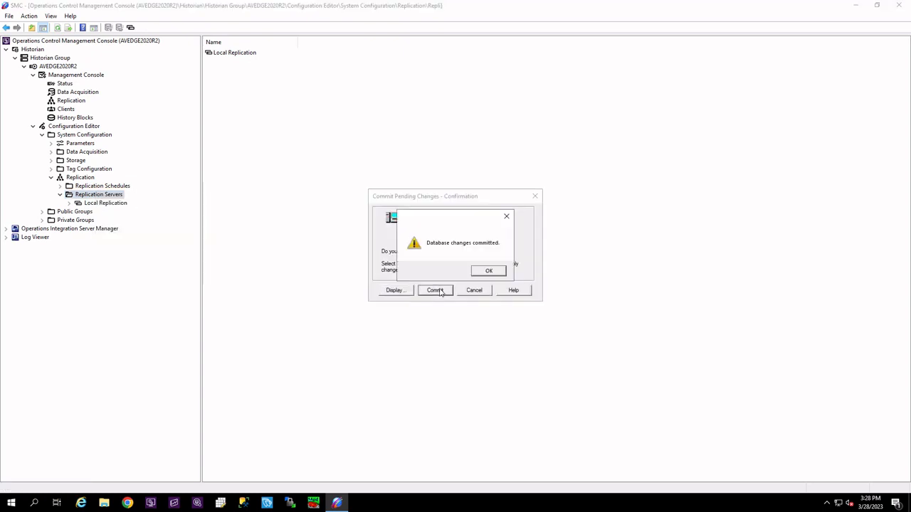
click(486, 273)
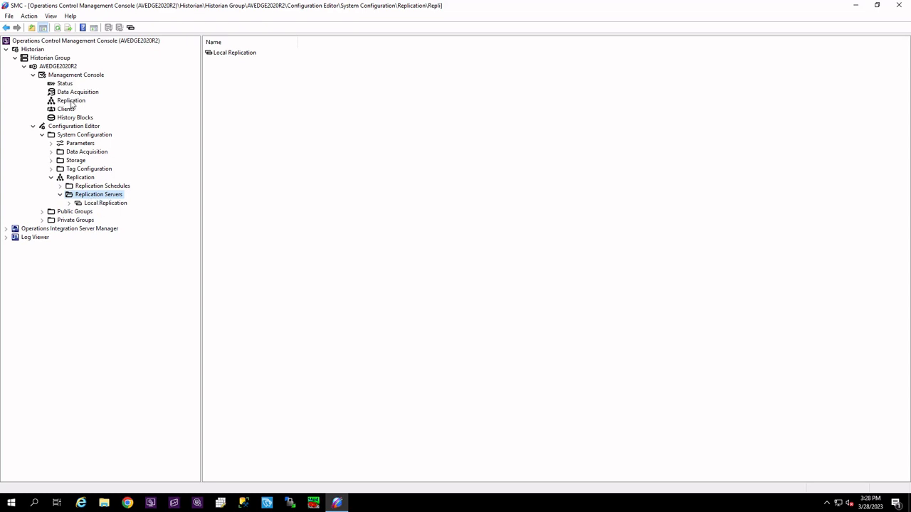
Check the Management Console's replication status for any remaining replication server entries
click(72, 102)
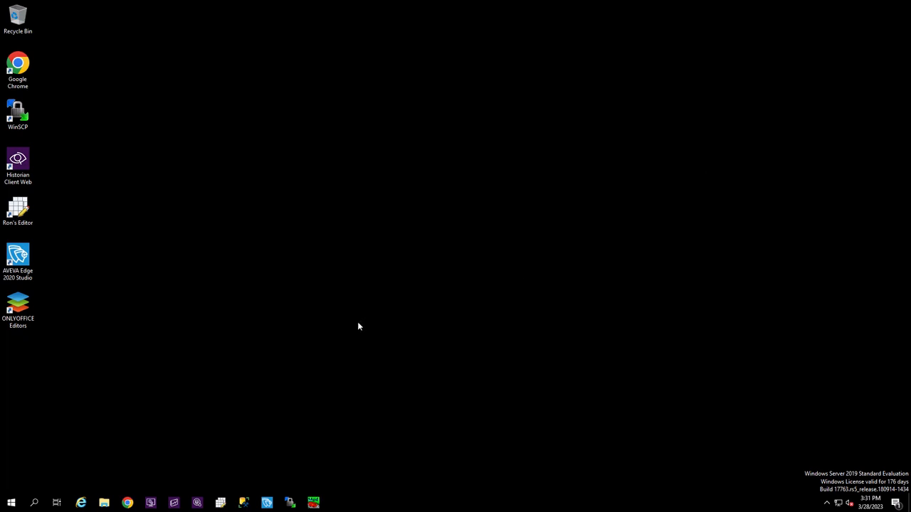
Switch to AVEVA Edge Studio, close Screen1 and open the Trend History worksheet of the Trend Logger in project PCDemo
click(266, 504)
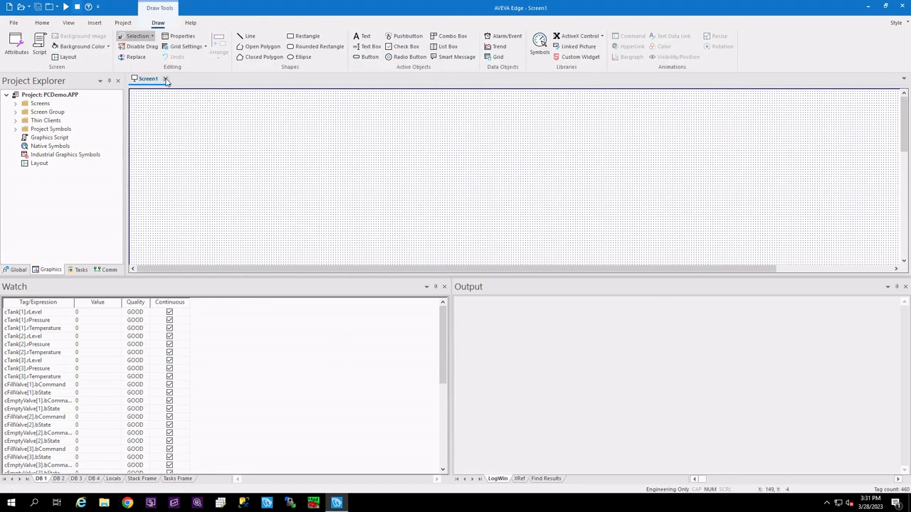
click(165, 79)
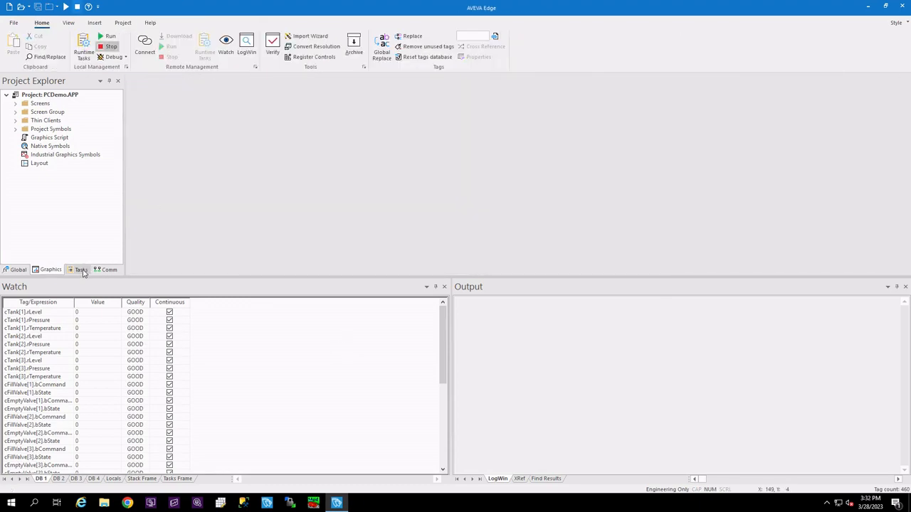
click(80, 270)
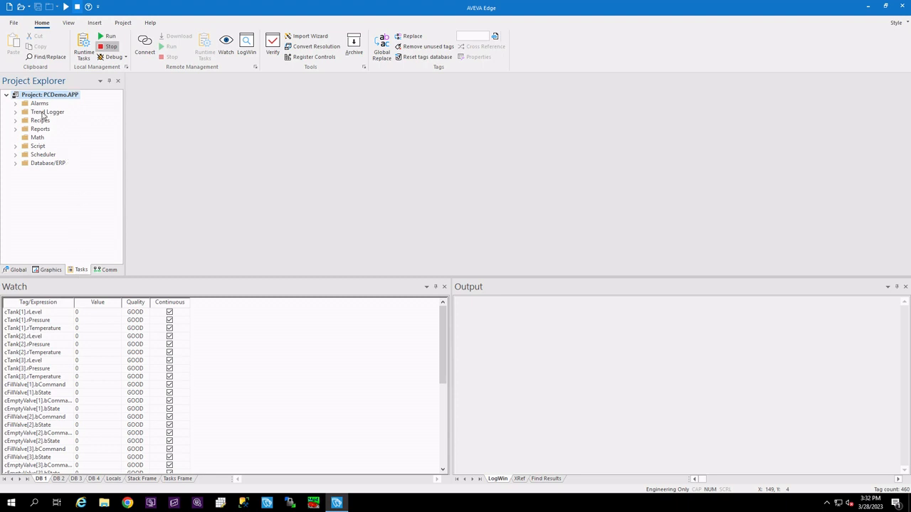
click(44, 113)
click(15, 113)
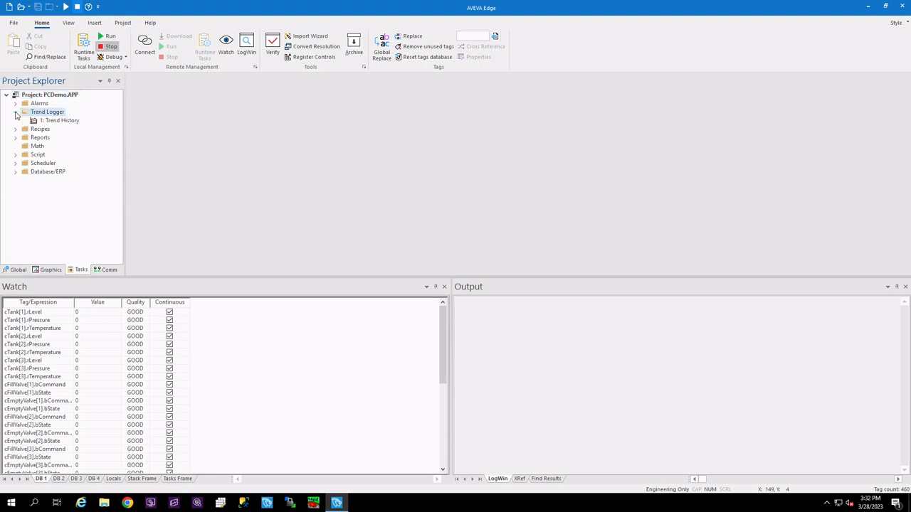
click(59, 121)
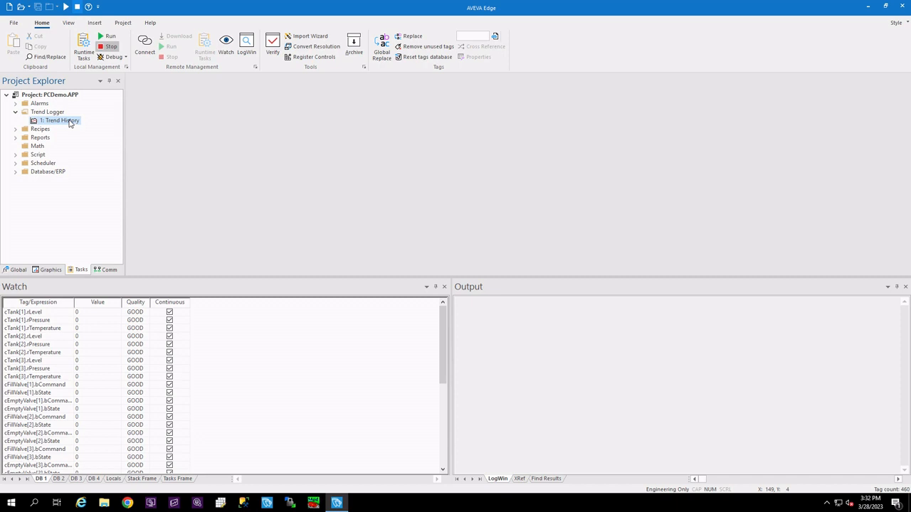
double_click(70, 121)
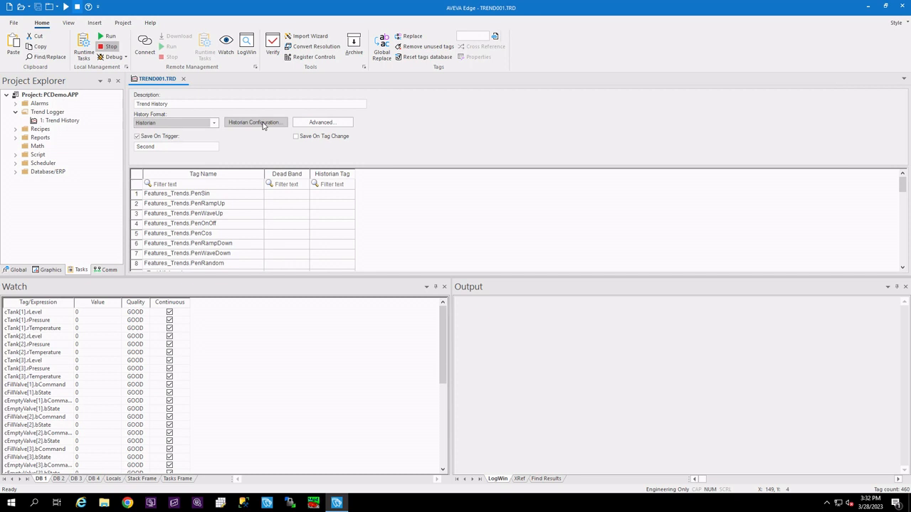
Examine the connection types available in the trend worksheet's Historian configuration and leave its settings without changes
click(264, 125)
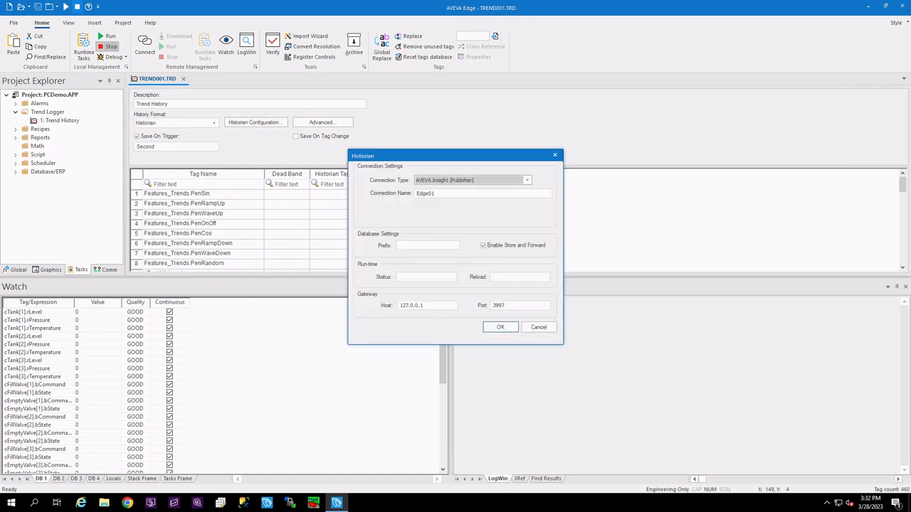
click(527, 180)
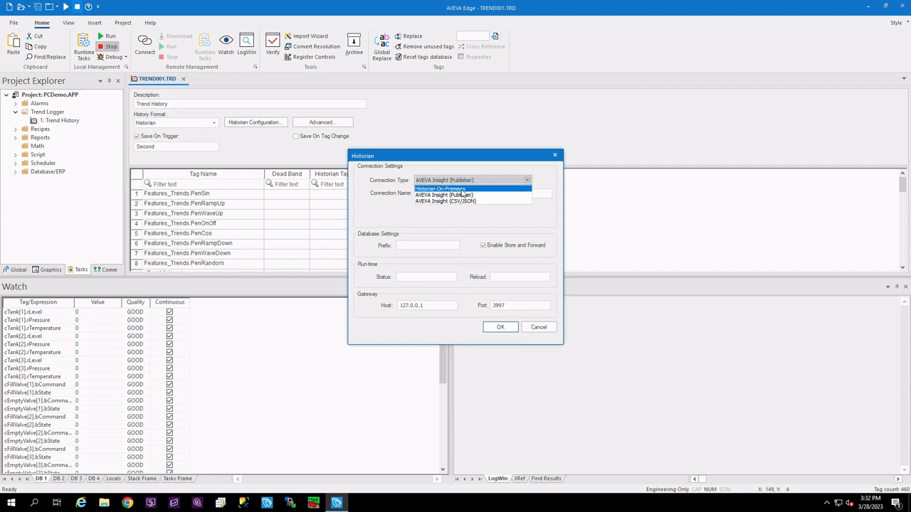
click(538, 328)
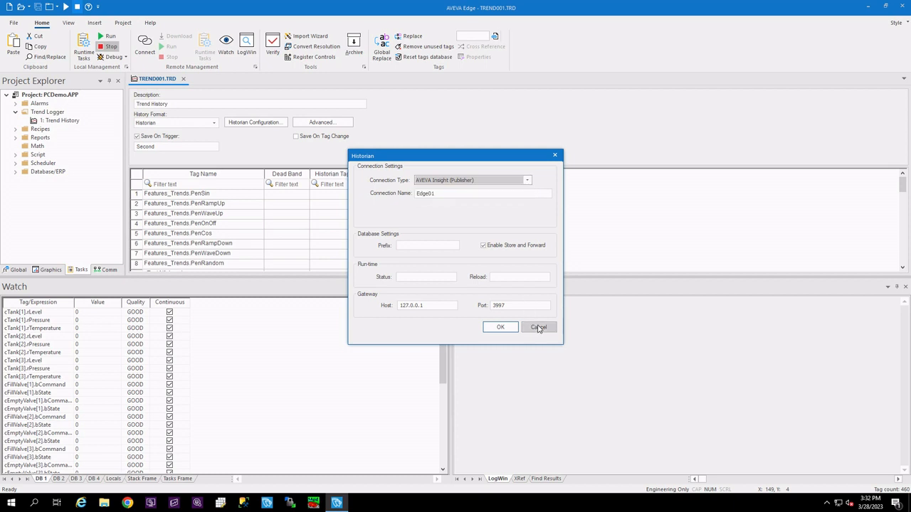
click(538, 328)
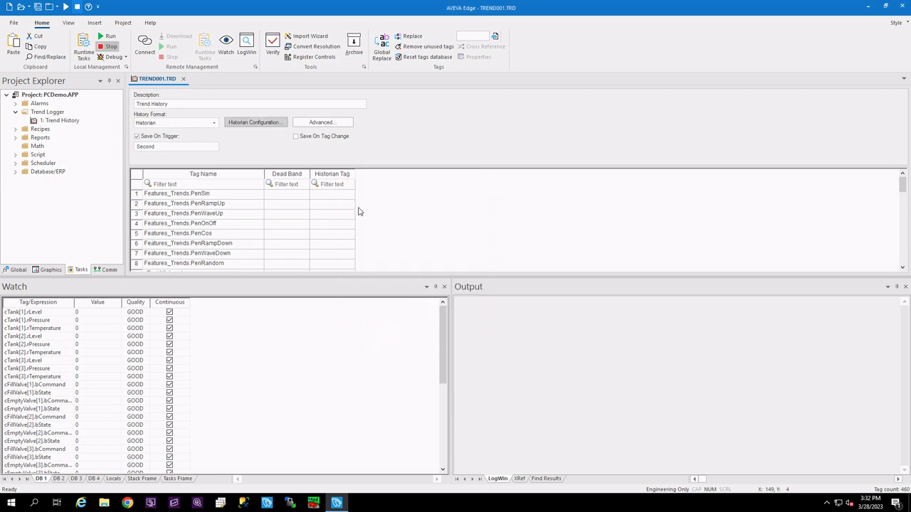
Set the Trend History worksheet's history format to Proprietary, review its list of logged tags and save the worksheet
click(214, 122)
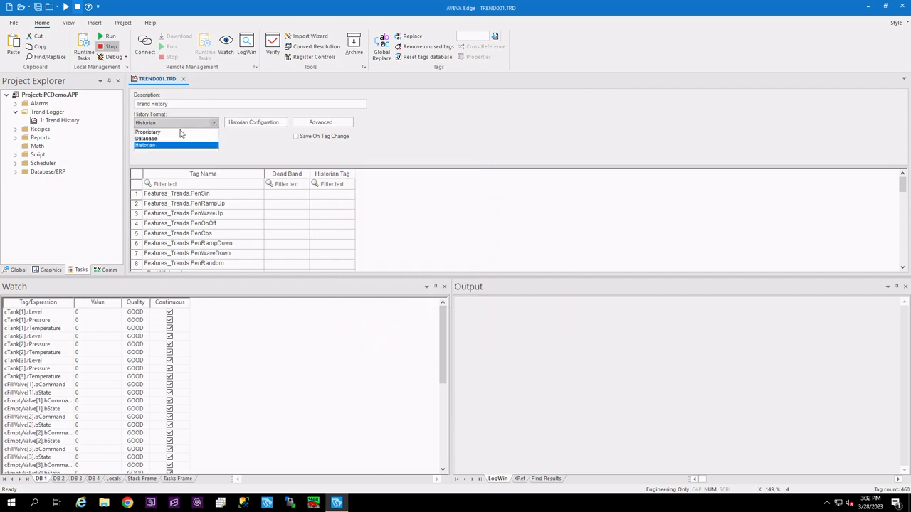
click(160, 133)
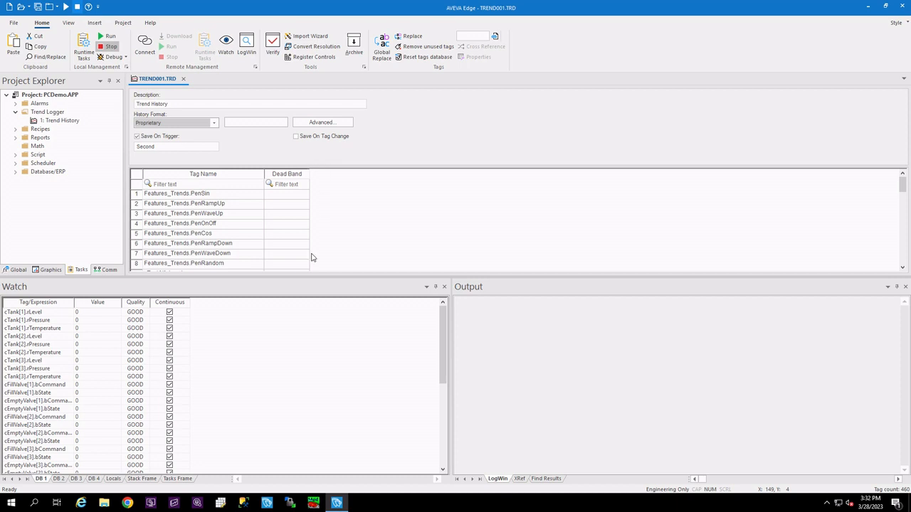
drag(313, 277, 314, 402)
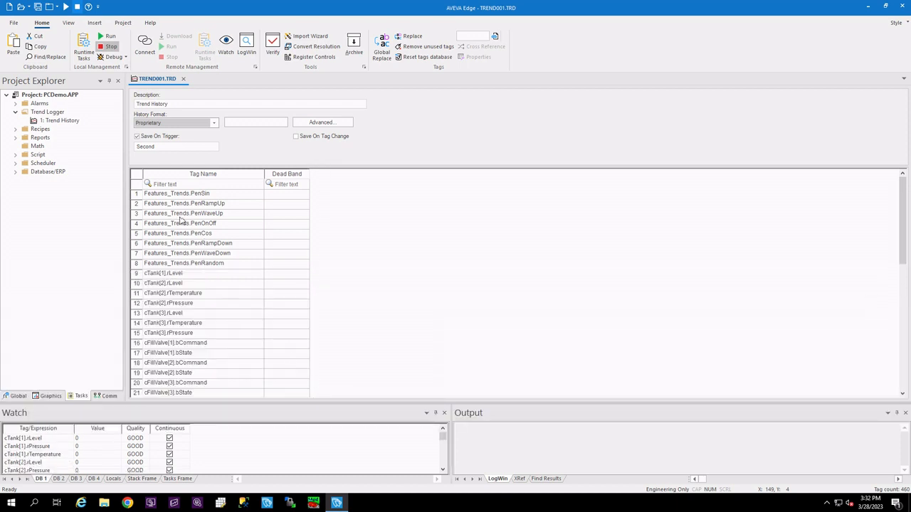
click(180, 217)
scroll(184, 226, down, 10)
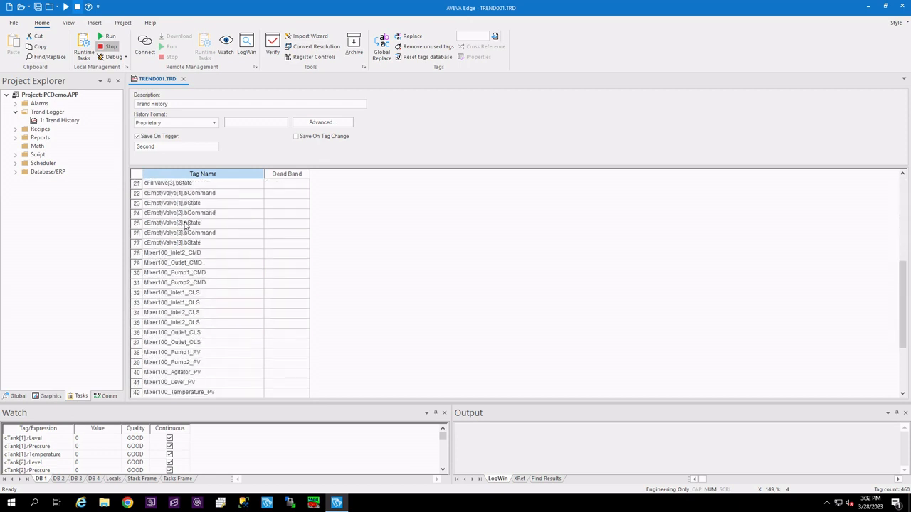
scroll(184, 225, up, 10)
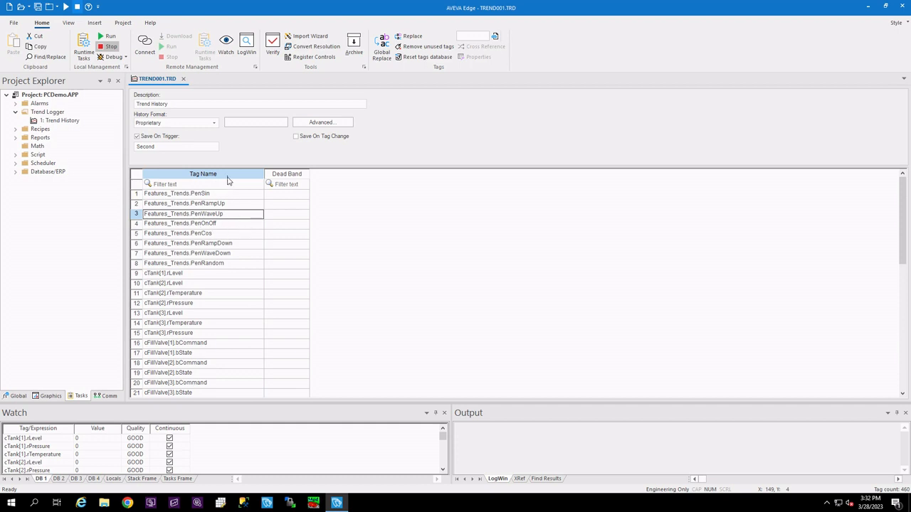
click(40, 8)
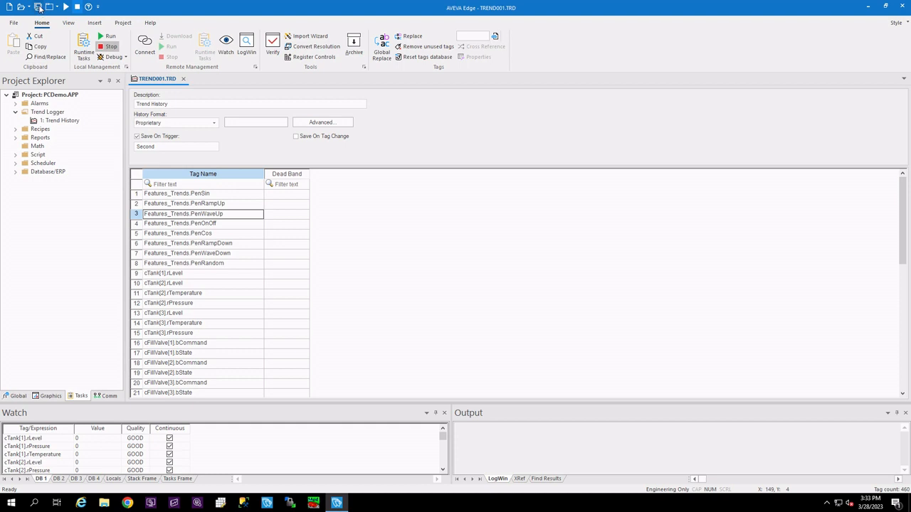